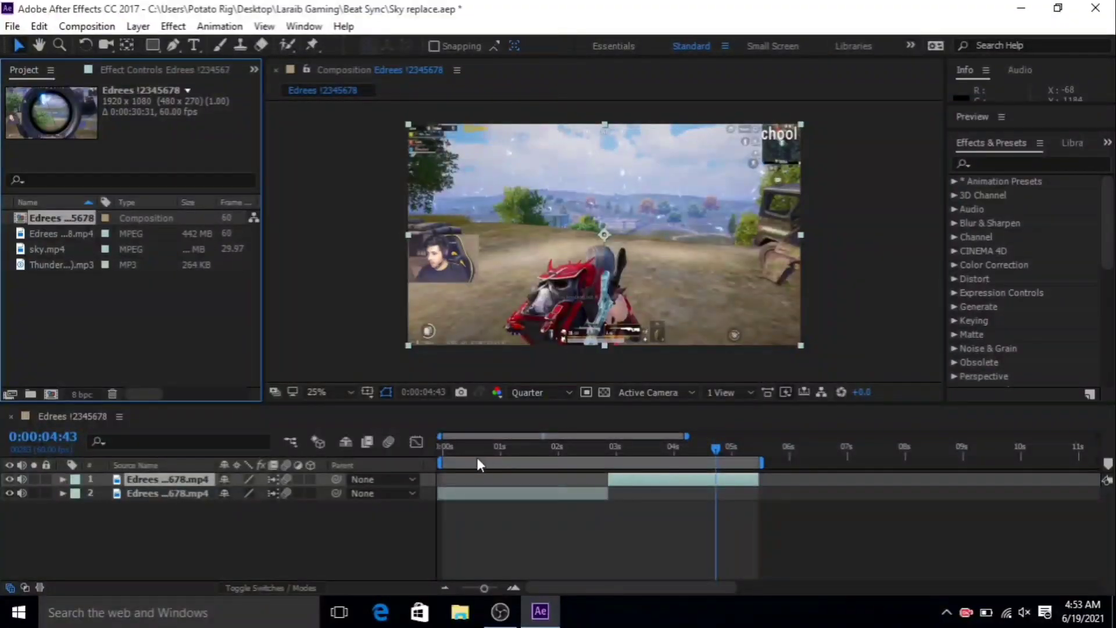
- Focus the Timeline panel of the Edrees gameplay composition
{"action": "left_click", "coordinate": [491, 452]}
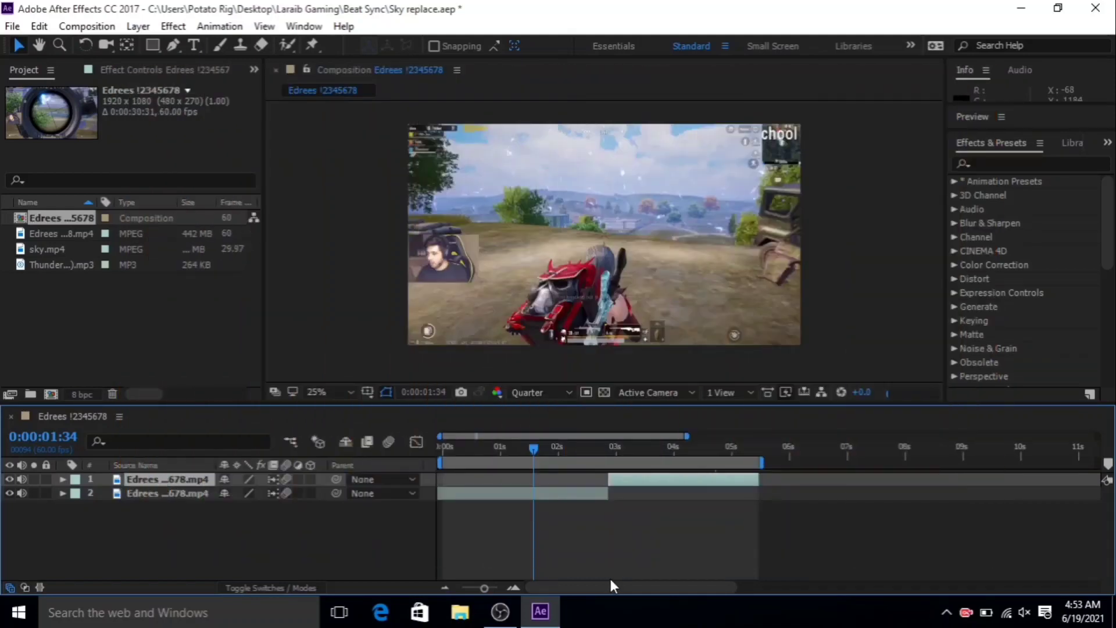
- Preview both gameplay clip layers and park the time indicator at 3:47
{"action": "left_click", "coordinate": [567, 448]}
{"action": "left_click", "coordinate": [576, 494]}
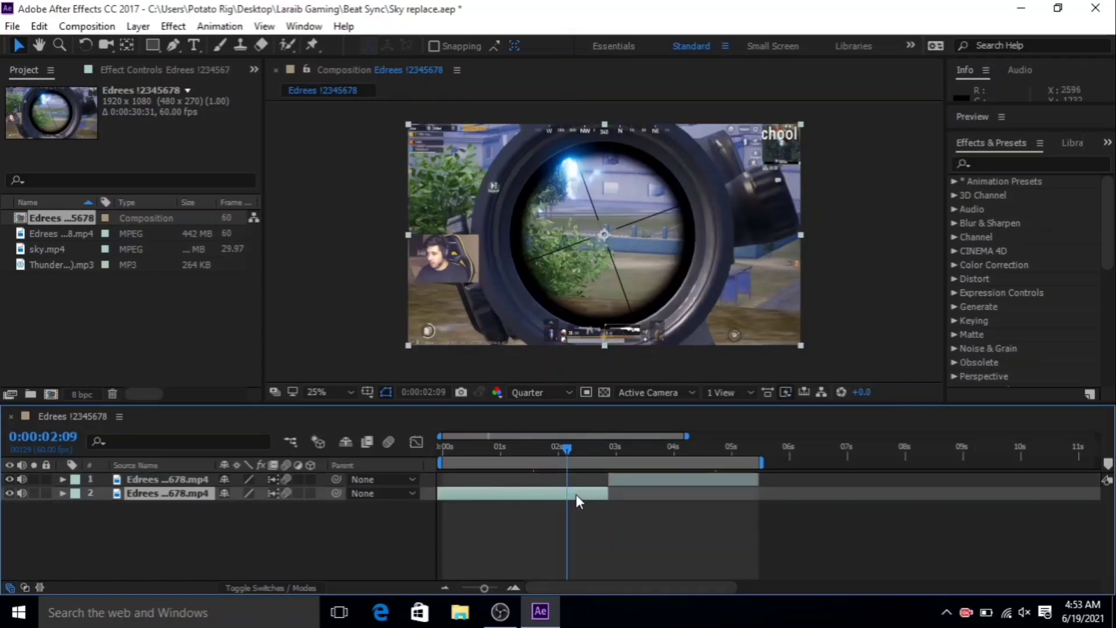
{"action": "right_click", "coordinate": [629, 479]}
{"action": "left_click", "coordinate": [620, 480]}
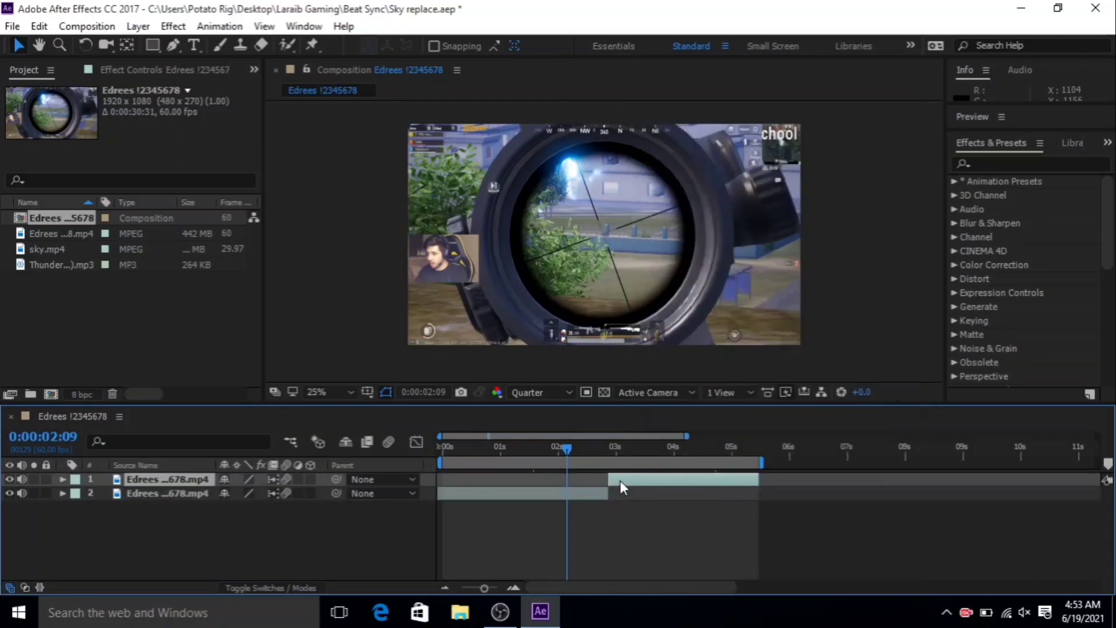
{"action": "left_click", "coordinate": [660, 452]}
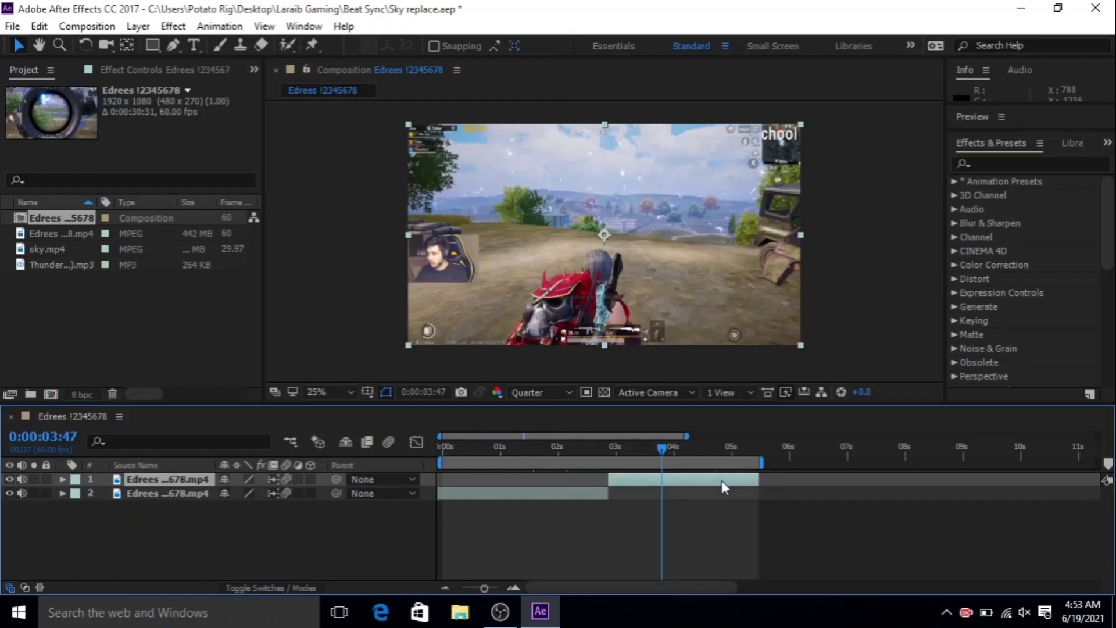
- Duplicate the top gameplay layer and start a Pen mask along the horizon
{"action": "key", "text": "ctrl+d"}
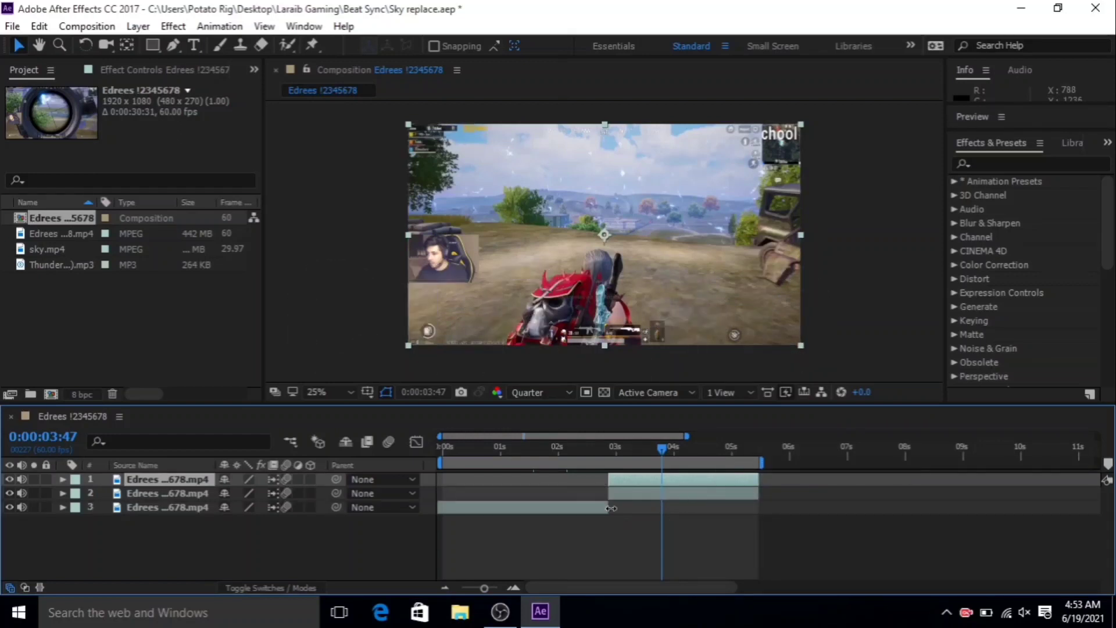
{"action": "left_click", "coordinate": [174, 47]}
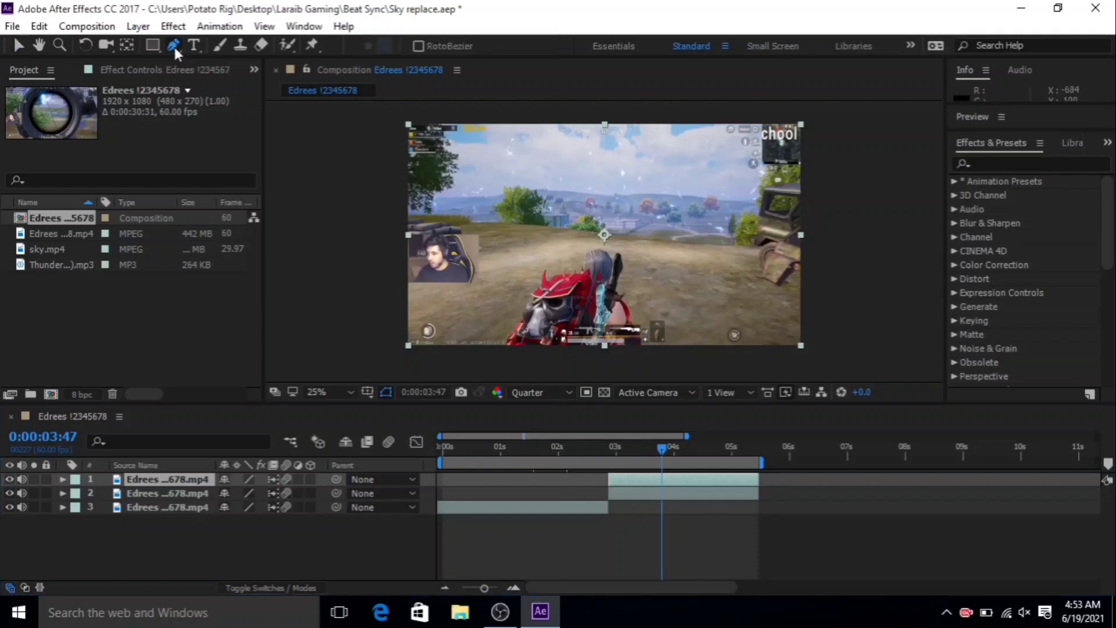
{"action": "left_click", "coordinate": [403, 197]}
{"action": "left_click", "coordinate": [521, 196]}
{"action": "left_click", "coordinate": [668, 201]}
- Extend the mask around the right and bottom corners and close it at its start
{"action": "left_click", "coordinate": [809, 172]}
{"action": "left_click", "coordinate": [822, 363]}
{"action": "left_click", "coordinate": [395, 366]}
{"action": "left_click", "coordinate": [403, 201]}
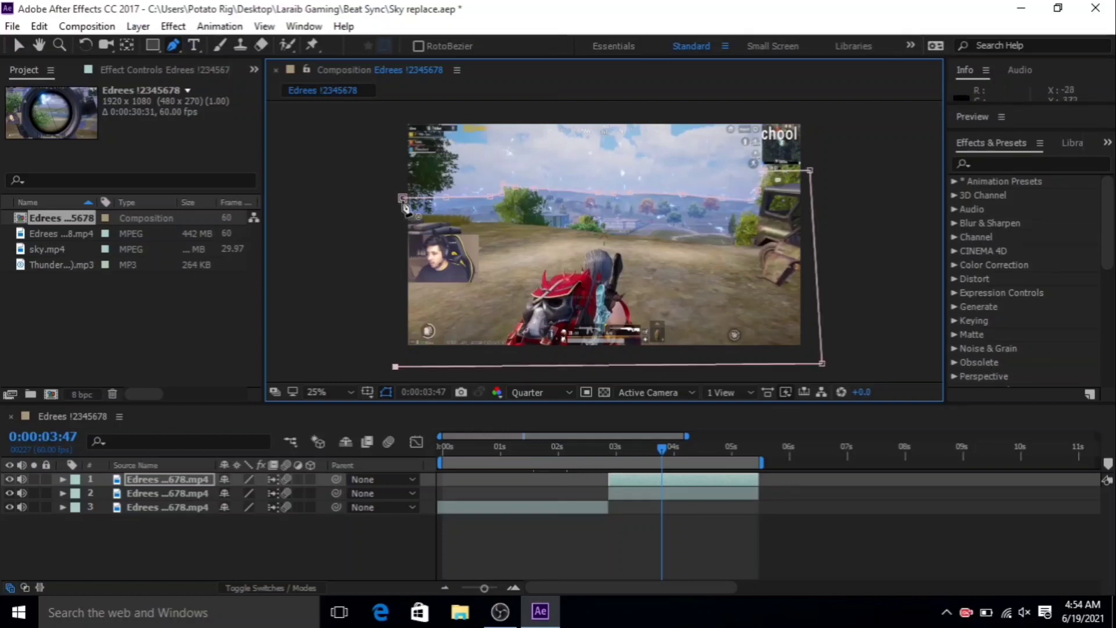
{"action": "left_click", "coordinate": [403, 200]}
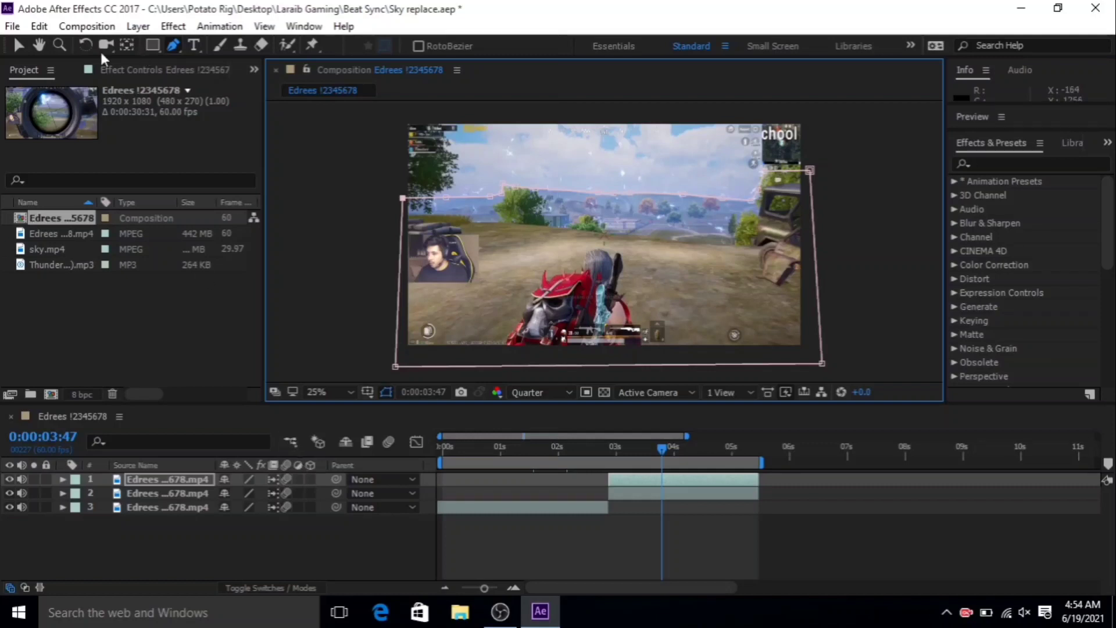
{"action": "left_click", "coordinate": [22, 47]}
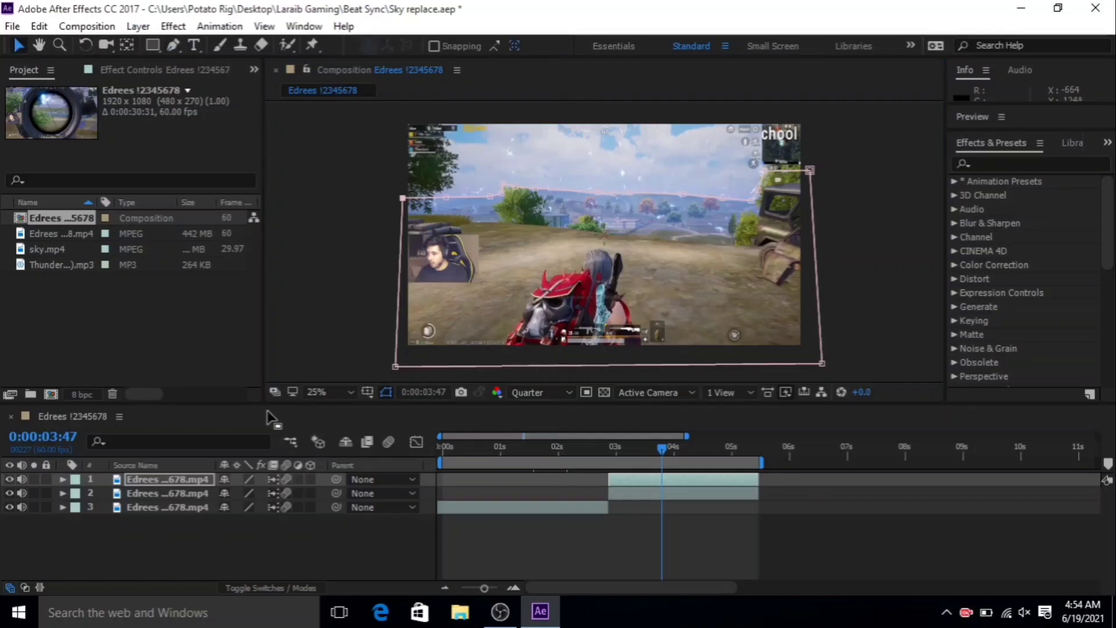
- Search Effects & Presets for 'keylight' and drop Keylight (1.2) onto layer 2
{"action": "left_click", "coordinate": [329, 558]}
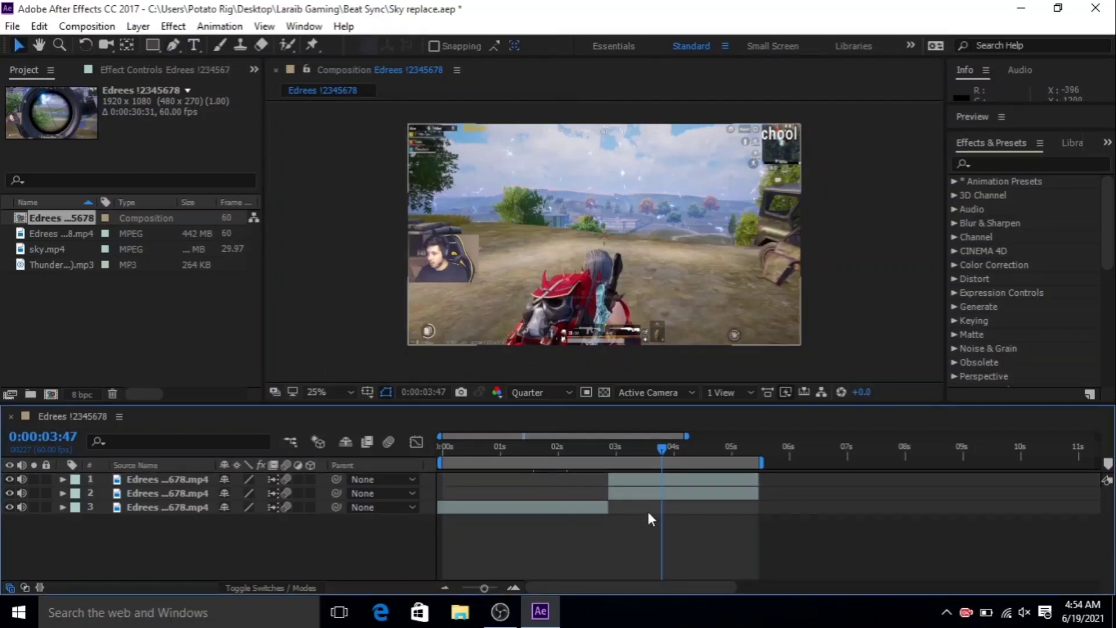
{"action": "left_click", "coordinate": [1027, 165]}
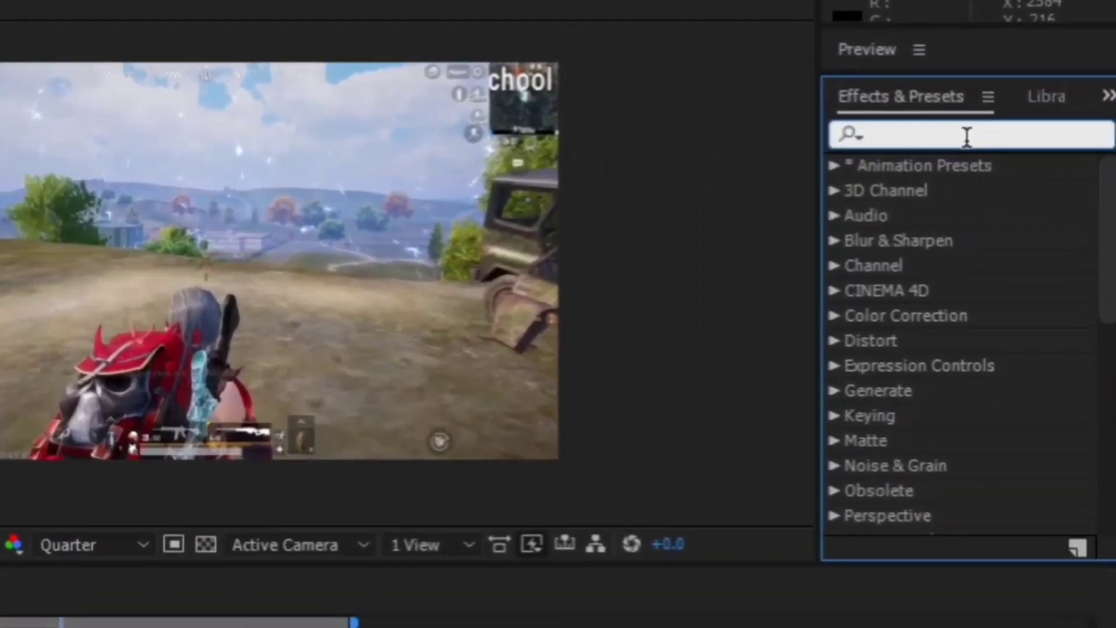
{"action": "type", "text": "keyli"}
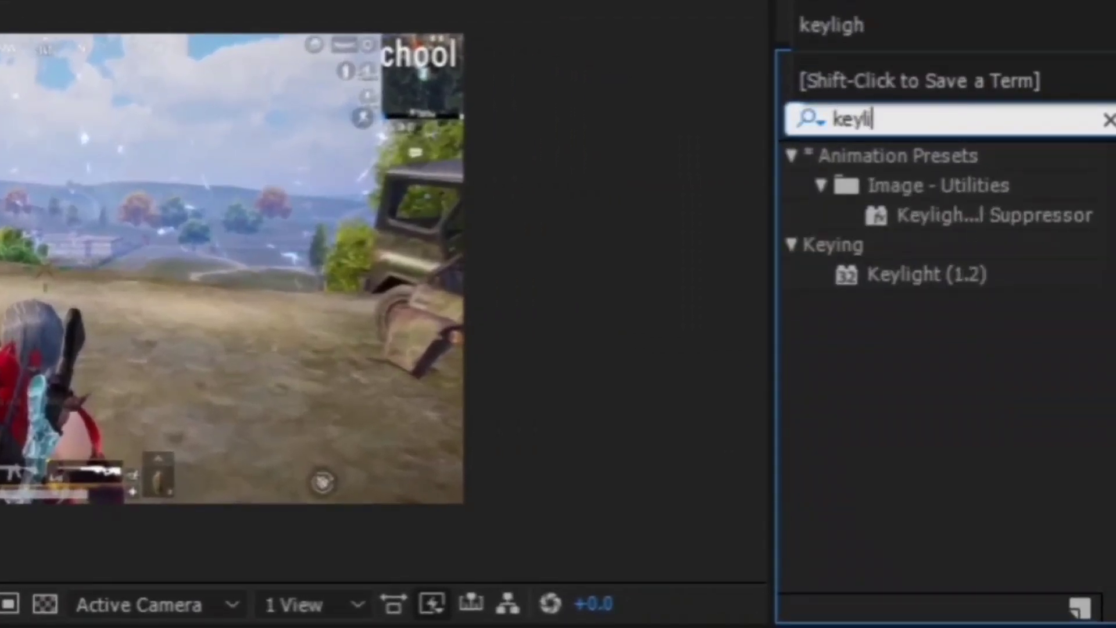
{"action": "type", "text": "gh"}
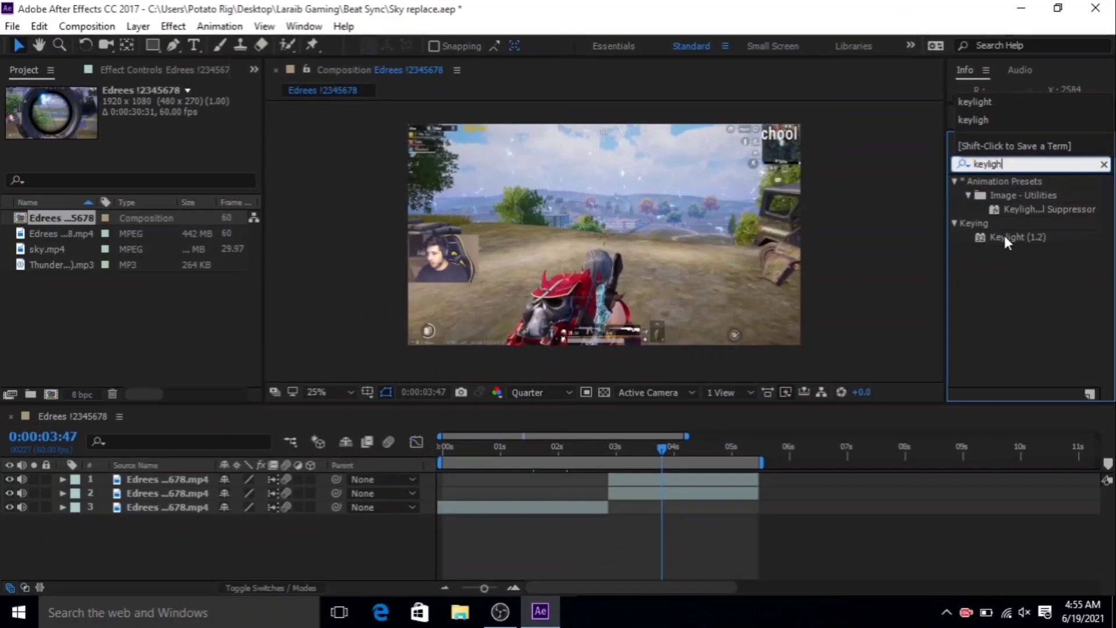
{"action": "left_click", "coordinate": [1004, 233]}
{"action": "left_click_drag", "start_coordinate": [703, 514], "coordinate": [708, 492]}
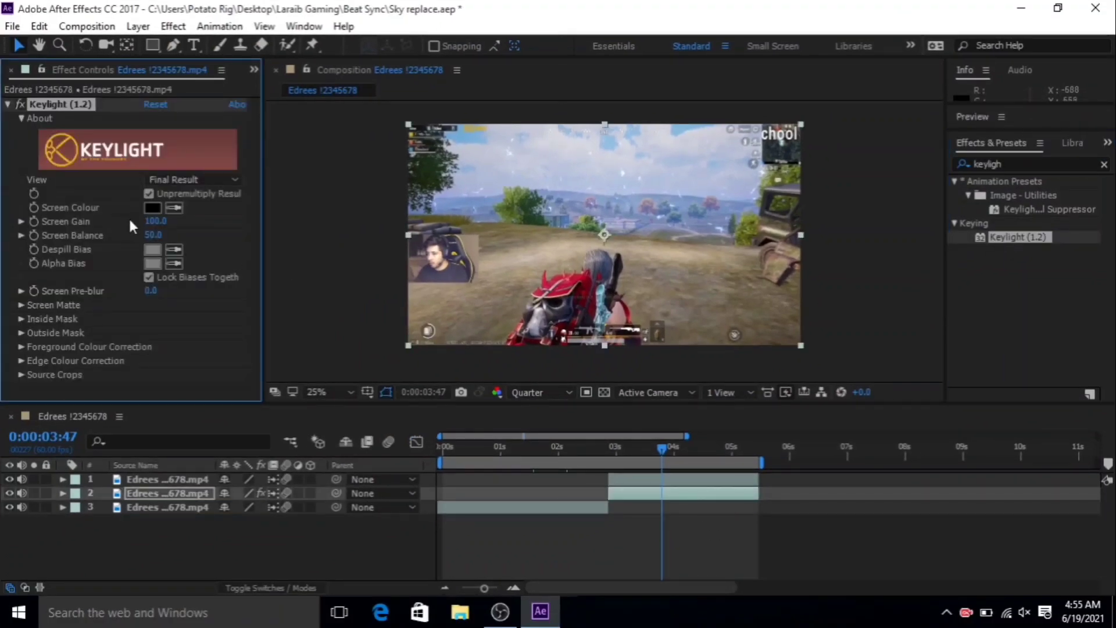
- Sample the sky as Keylight's Screen Colour and set Screen Balance to 36.0
{"action": "left_click", "coordinate": [174, 210]}
{"action": "left_click", "coordinate": [573, 153]}
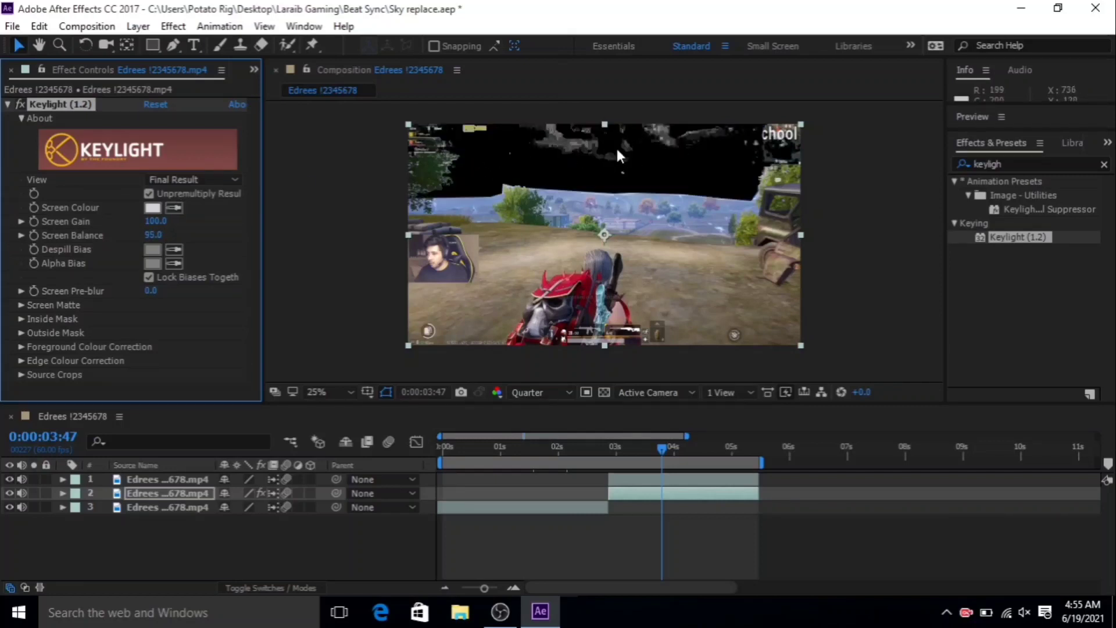
{"action": "left_click", "coordinate": [150, 237]}
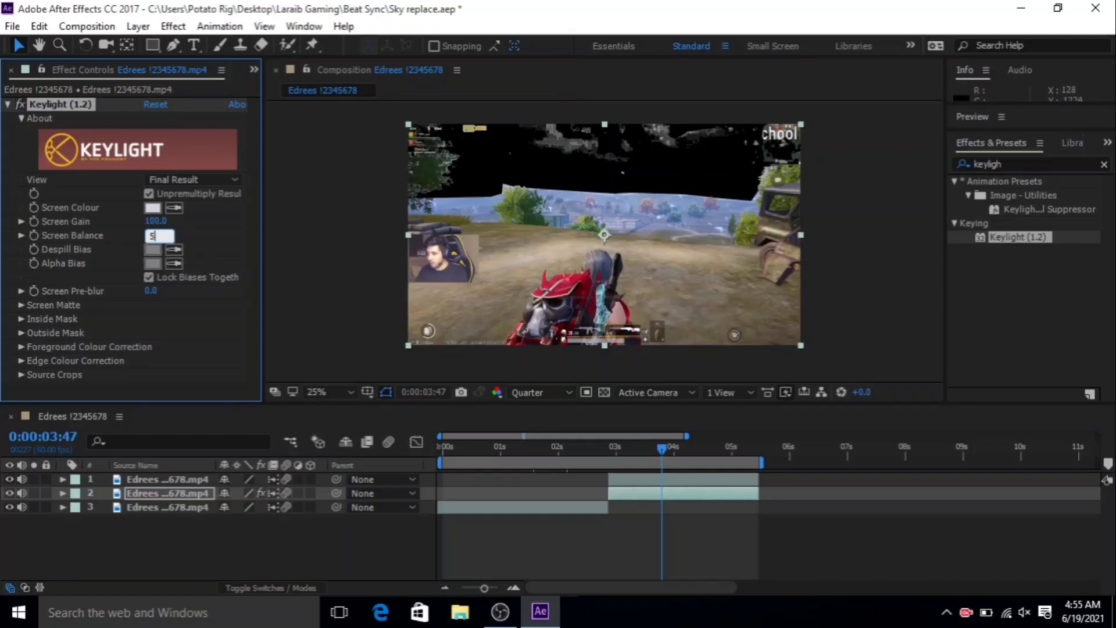
{"action": "type", "text": "25"}
{"action": "key", "text": "Return"}
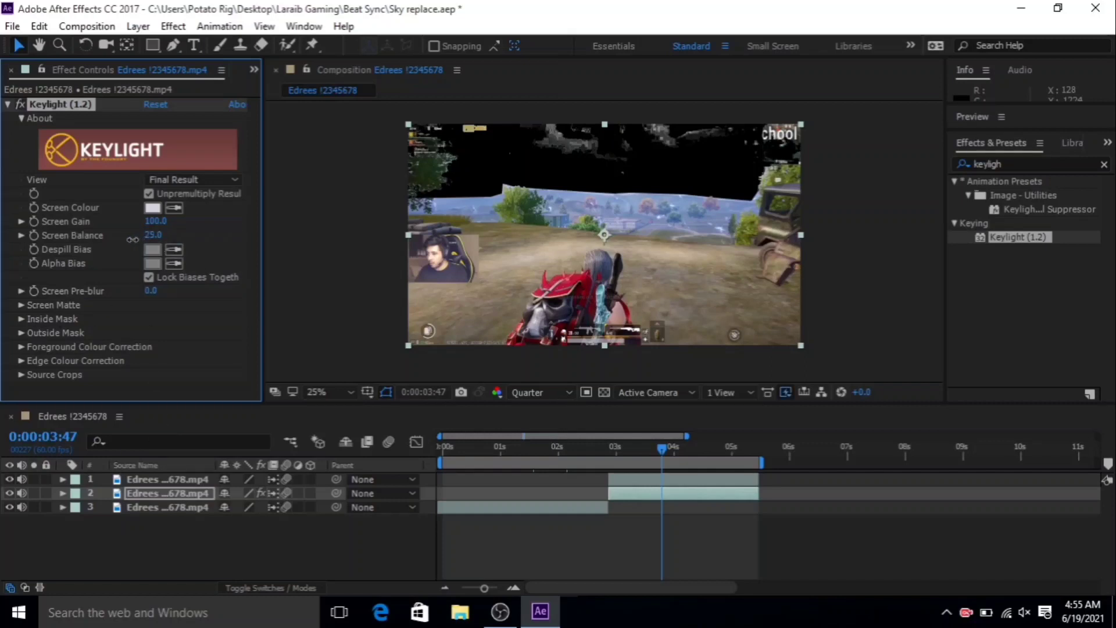
{"action": "left_click_drag", "start_coordinate": [146, 237], "coordinate": [163, 235]}
{"action": "left_click", "coordinate": [174, 46]}
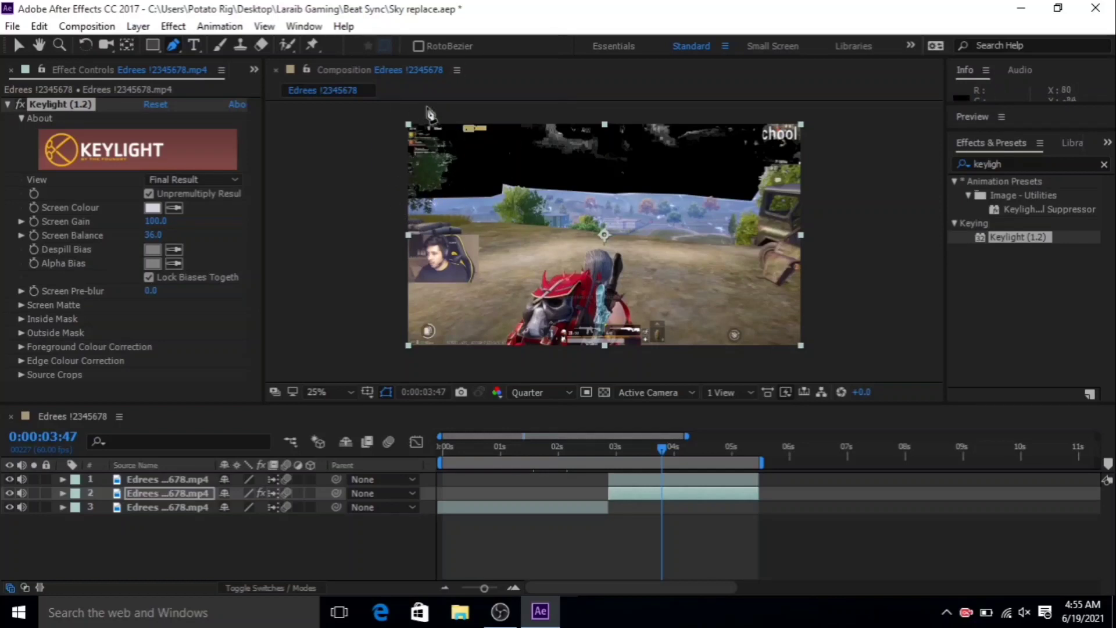
- Draw a six-point mask around the ground on the keyed layer, then deselect it
{"action": "left_click", "coordinate": [393, 199]}
{"action": "left_click", "coordinate": [498, 172]}
{"action": "left_click", "coordinate": [686, 185]}
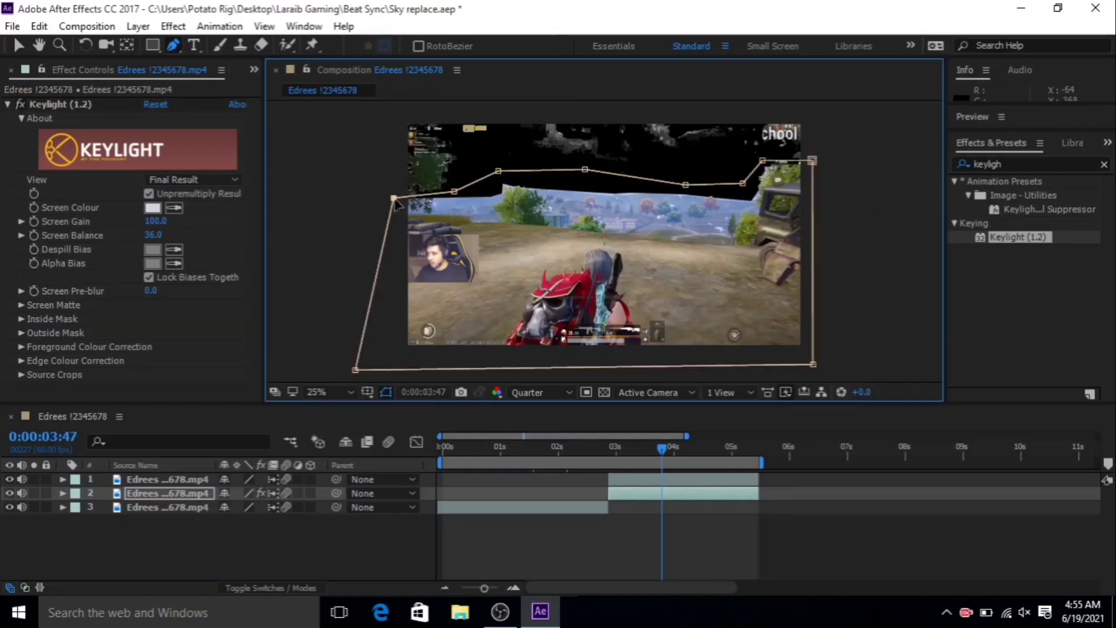
{"action": "left_click", "coordinate": [811, 161]}
{"action": "left_click", "coordinate": [812, 364]}
{"action": "left_click", "coordinate": [354, 370]}
{"action": "left_click", "coordinate": [289, 543]}
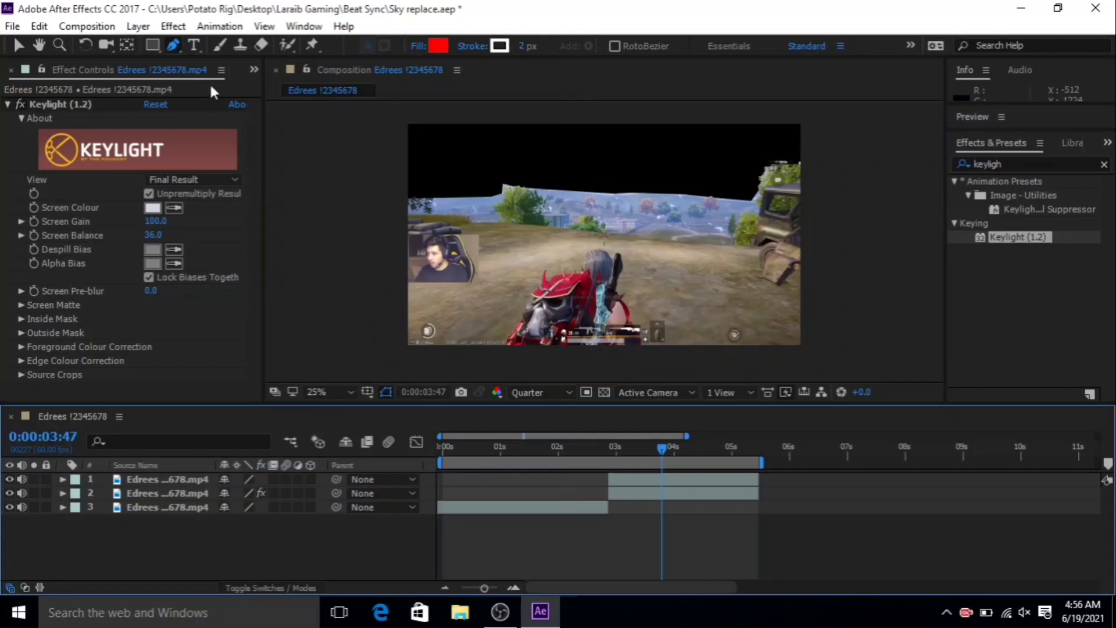
{"action": "left_click", "coordinate": [258, 67]}
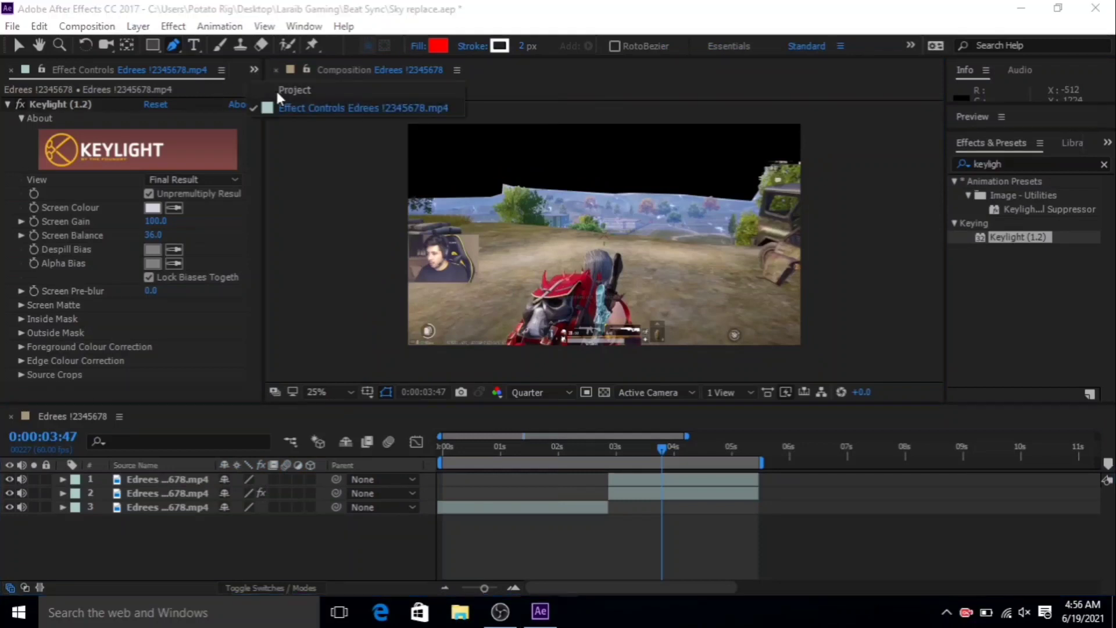
- Place sky.mp4 as the bottom timeline layer, then add a vertex to layer 1's mask
{"action": "left_click", "coordinate": [276, 89]}
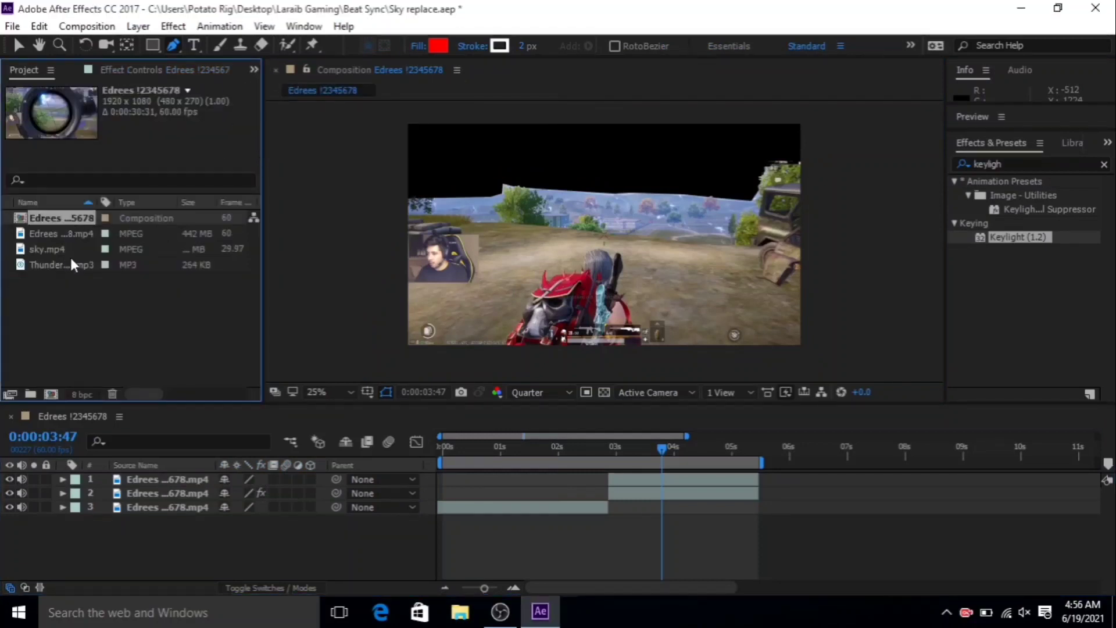
{"action": "left_click_drag", "start_coordinate": [65, 246], "coordinate": [293, 519]}
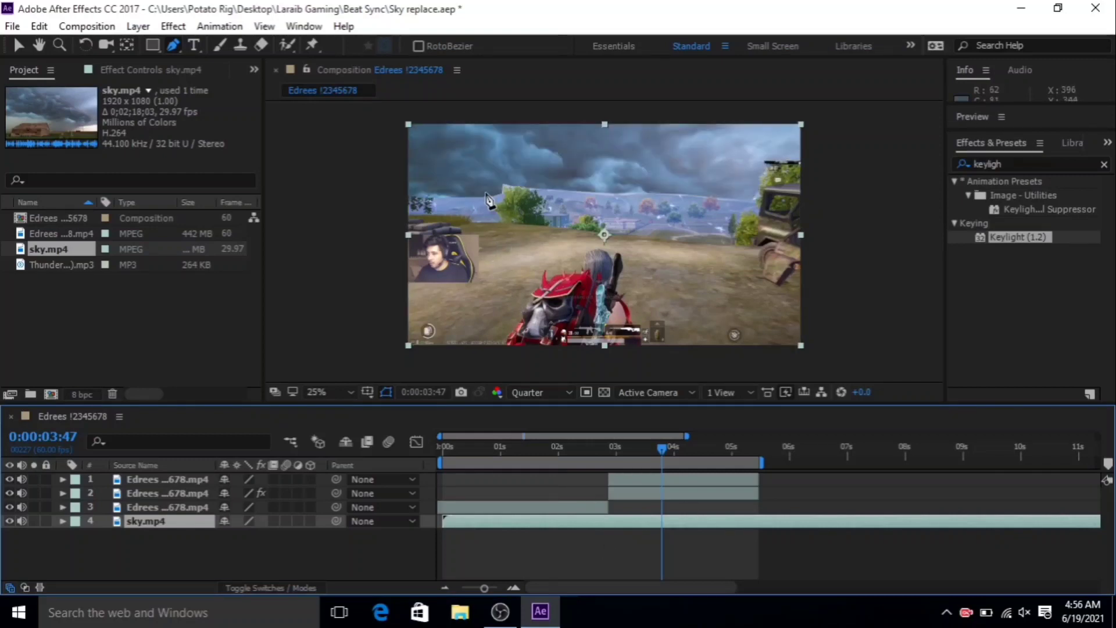
{"action": "left_click", "coordinate": [700, 484]}
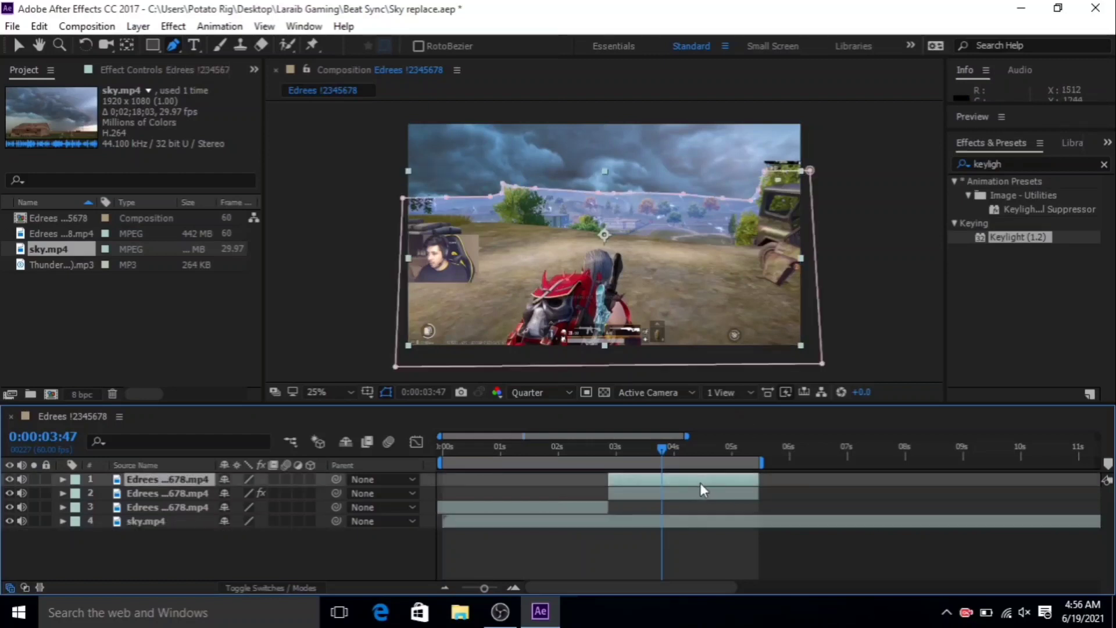
{"action": "left_click", "coordinate": [504, 183]}
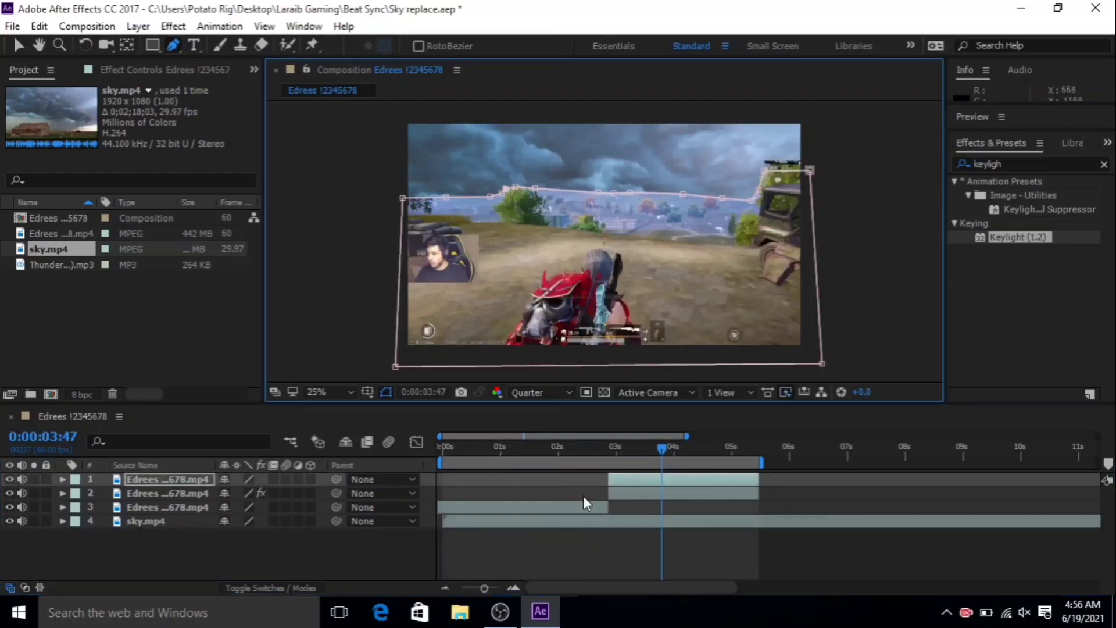
- Set Mask 1 Feather on the top gameplay layer to 20 px, then collapse and deselect it
{"action": "left_click", "coordinate": [583, 542]}
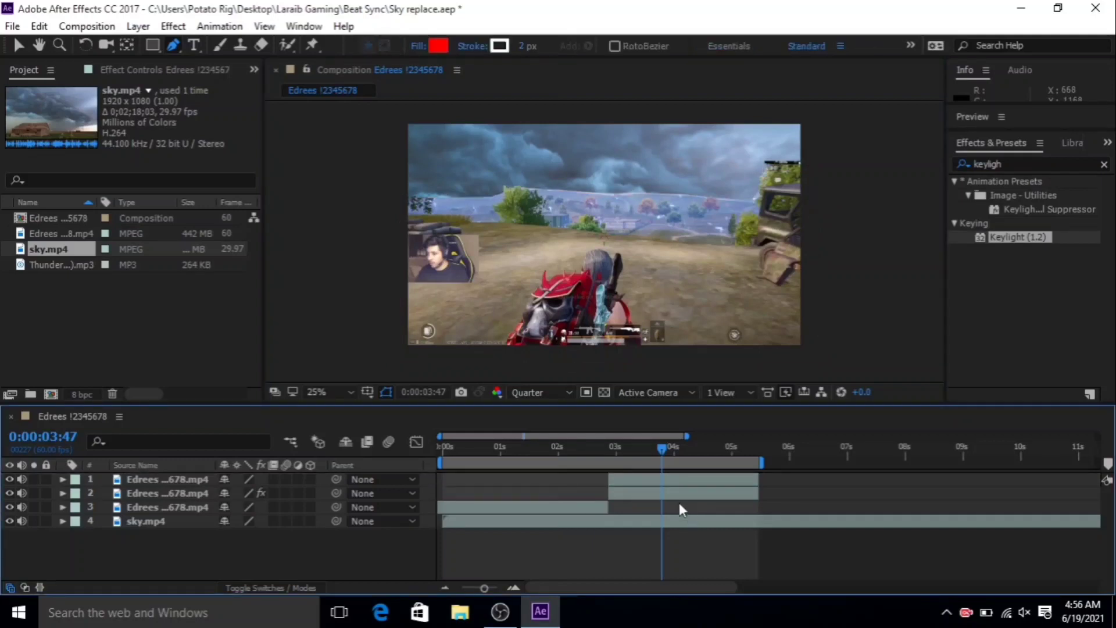
{"action": "left_click", "coordinate": [663, 479]}
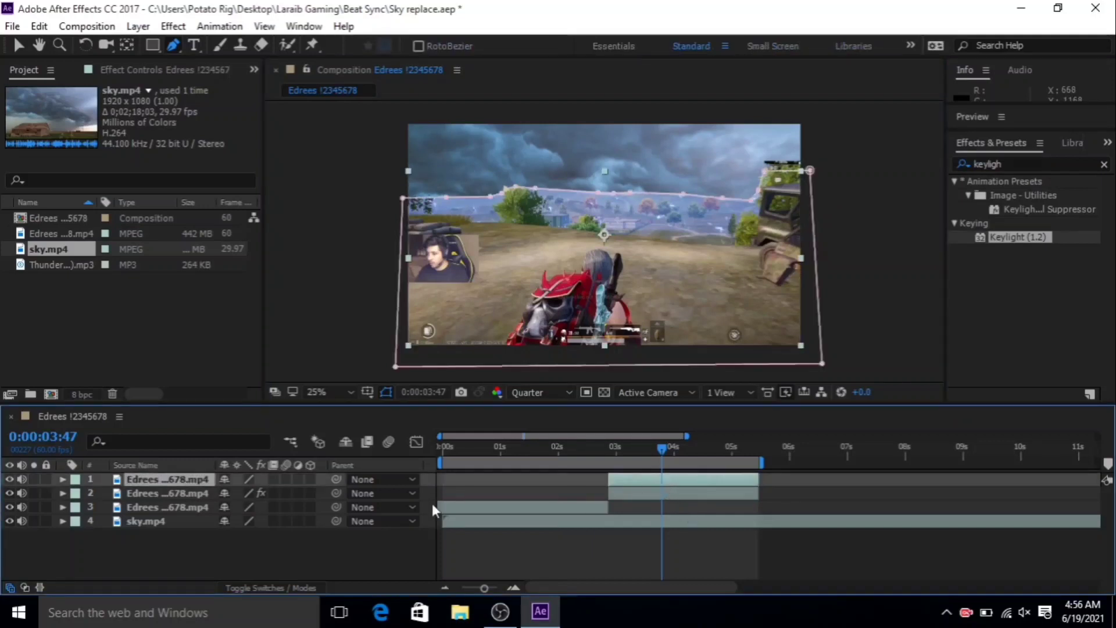
{"action": "left_click", "coordinate": [65, 480]}
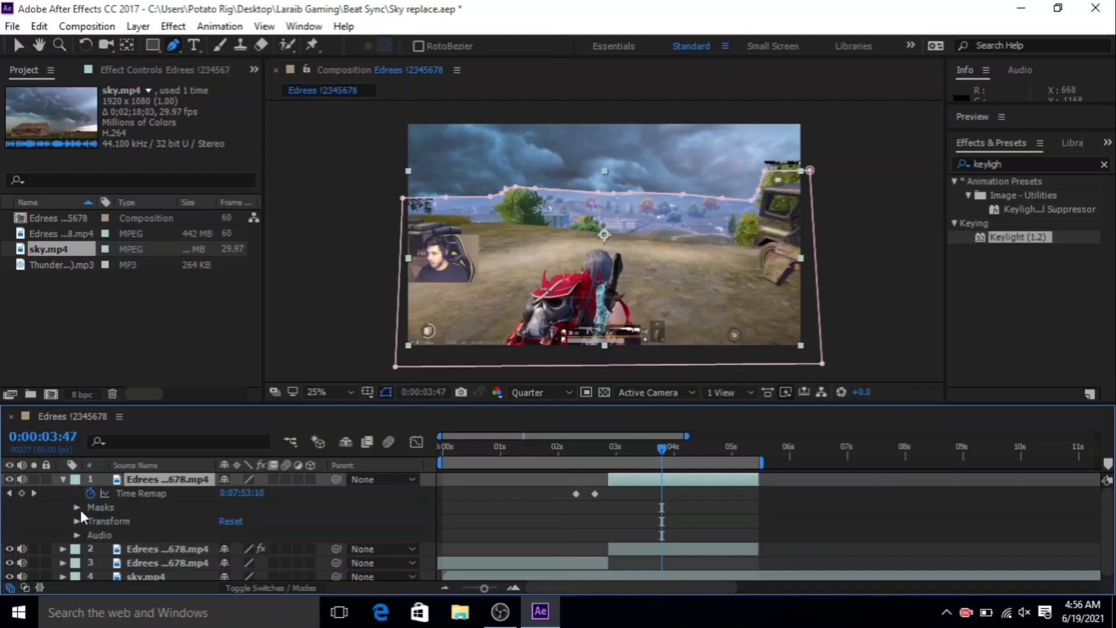
{"action": "left_click", "coordinate": [75, 506]}
{"action": "left_click", "coordinate": [91, 517]}
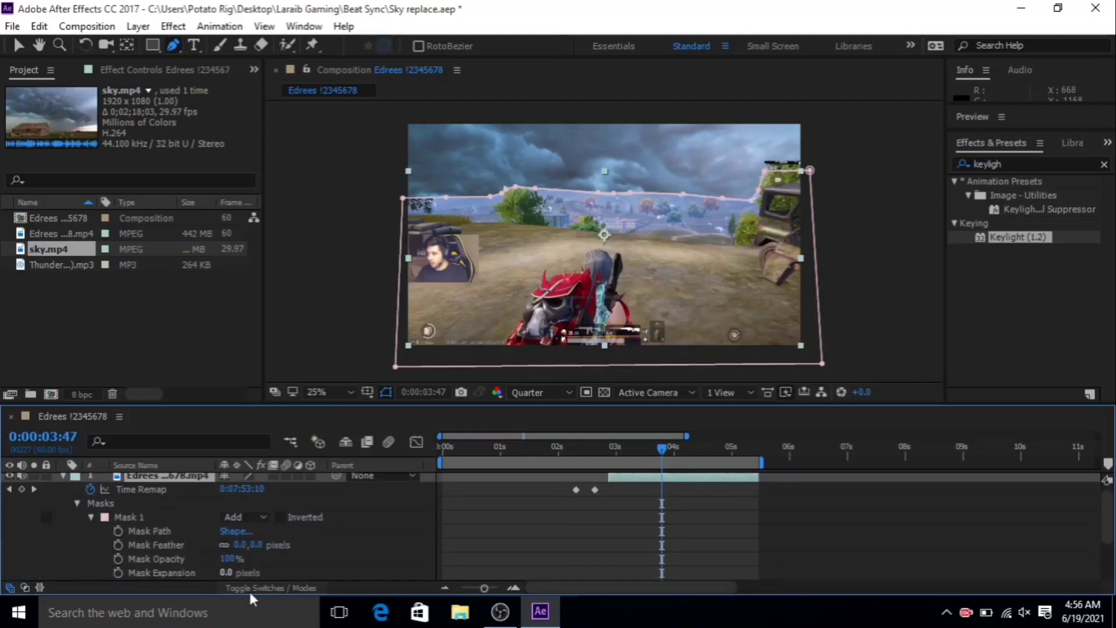
{"action": "left_click_drag", "start_coordinate": [256, 545], "coordinate": [268, 548]}
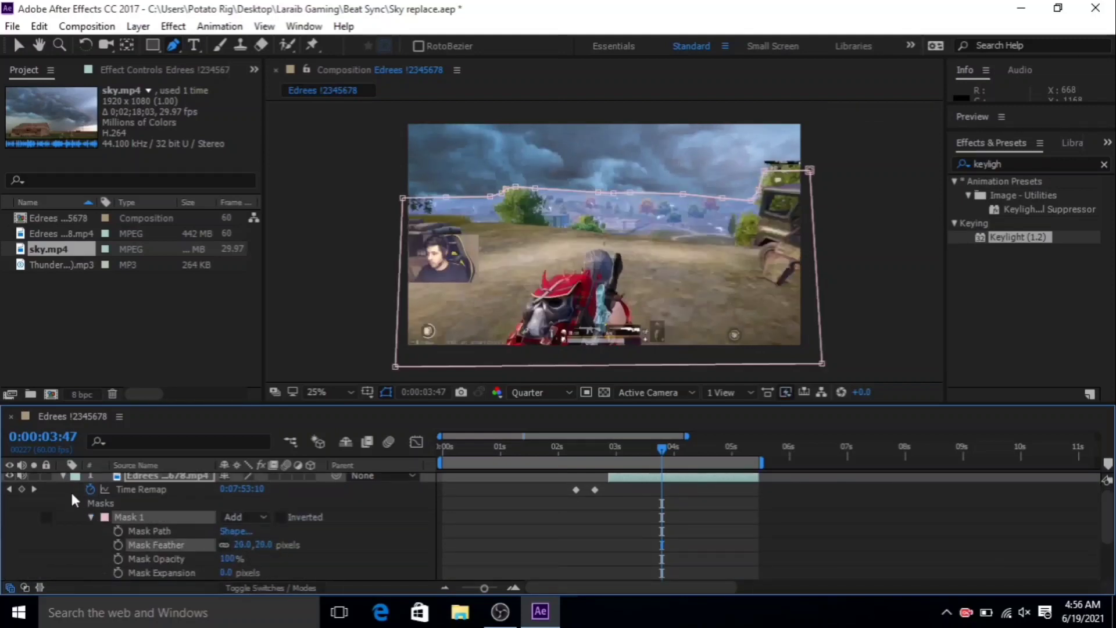
{"action": "left_click", "coordinate": [78, 504]}
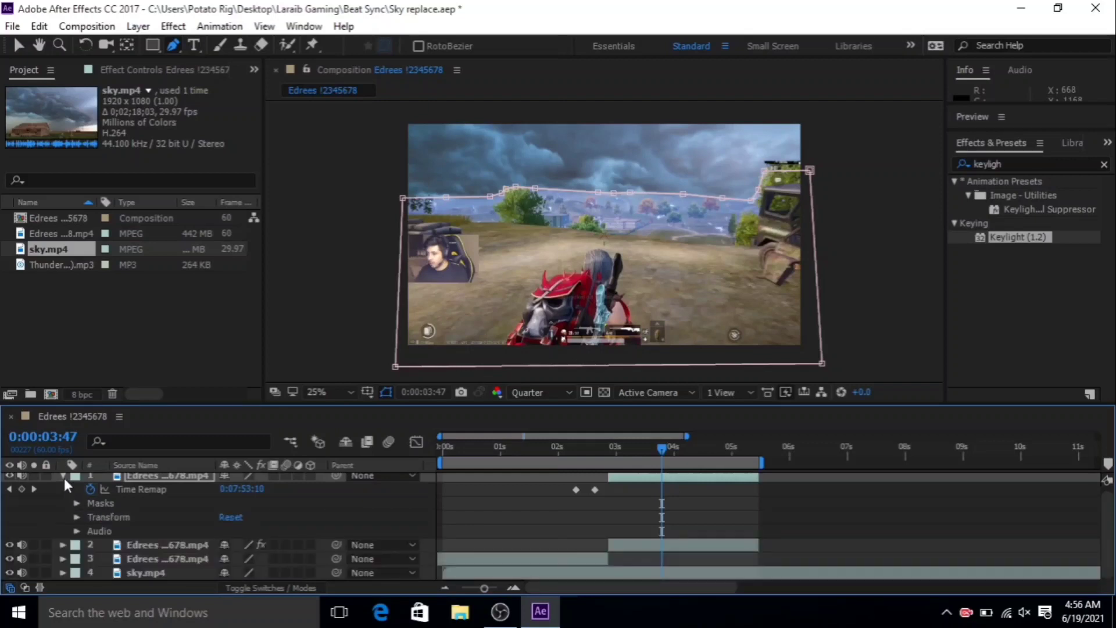
{"action": "left_click", "coordinate": [64, 478]}
{"action": "left_click", "coordinate": [249, 565]}
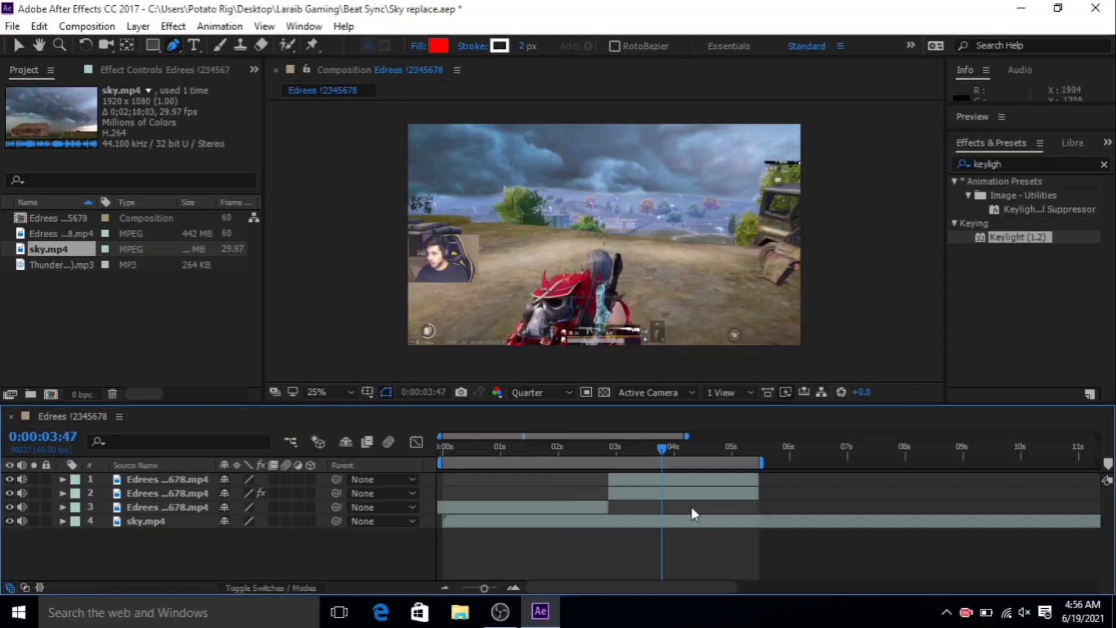
- Drag layer 2's top-right mask vertex slightly lower, then deselect to check the composite
{"action": "left_click", "coordinate": [651, 478]}
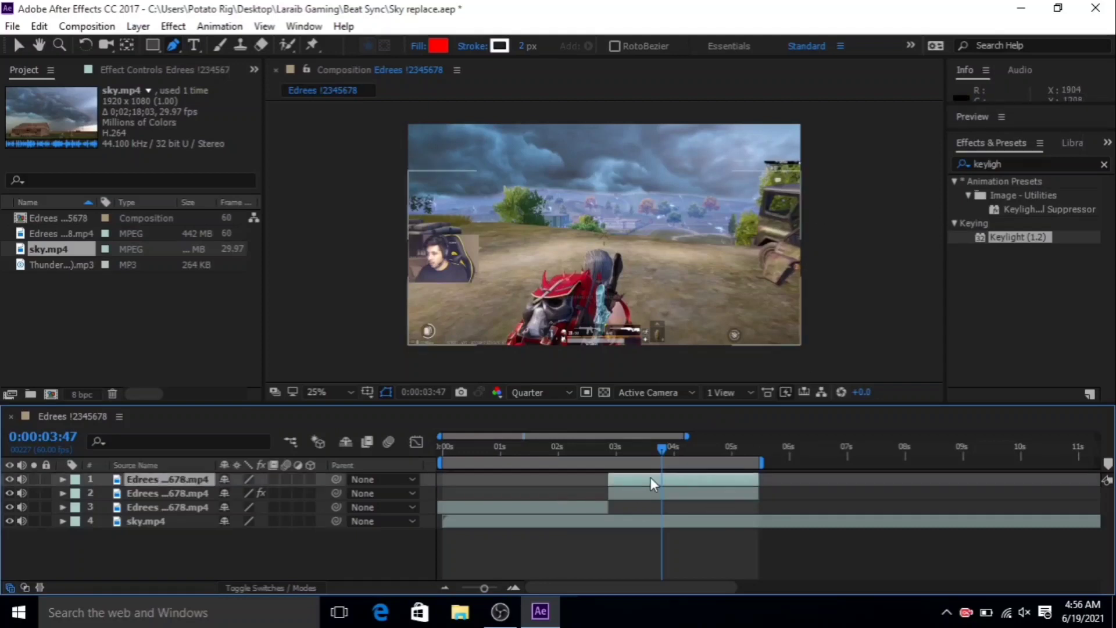
{"action": "left_click", "coordinate": [695, 493]}
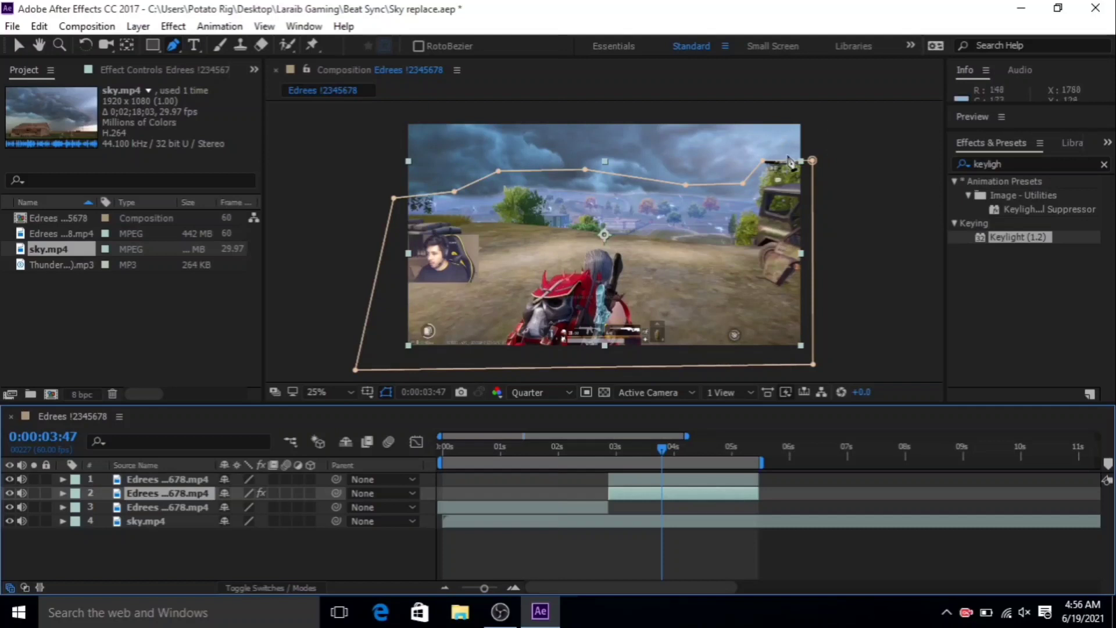
{"action": "left_click_drag", "start_coordinate": [790, 165], "coordinate": [791, 170]}
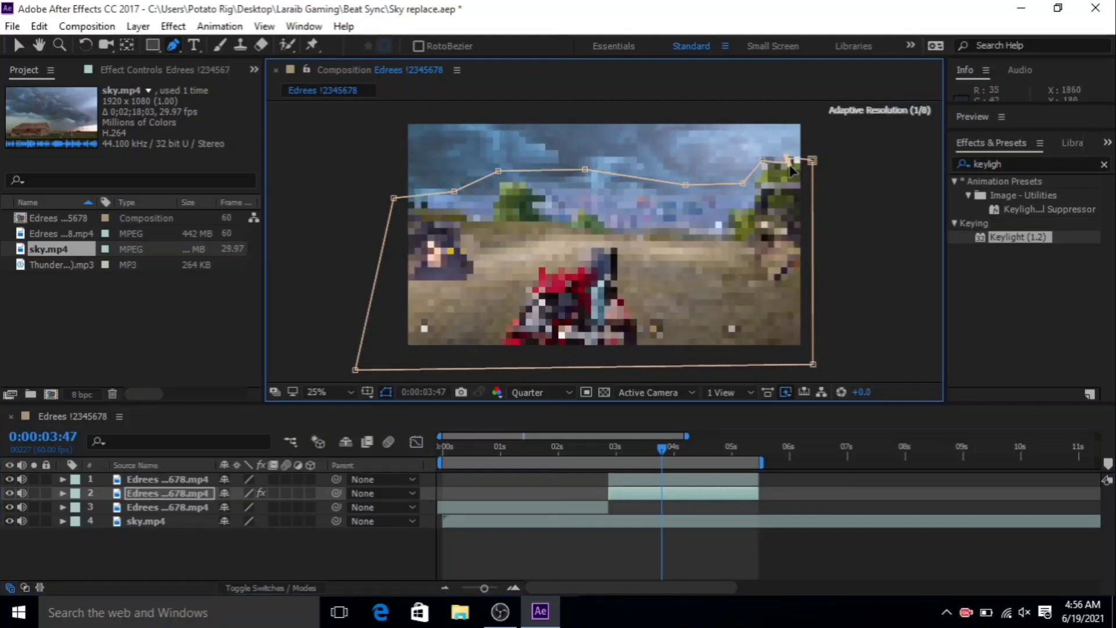
{"action": "left_click", "coordinate": [790, 164]}
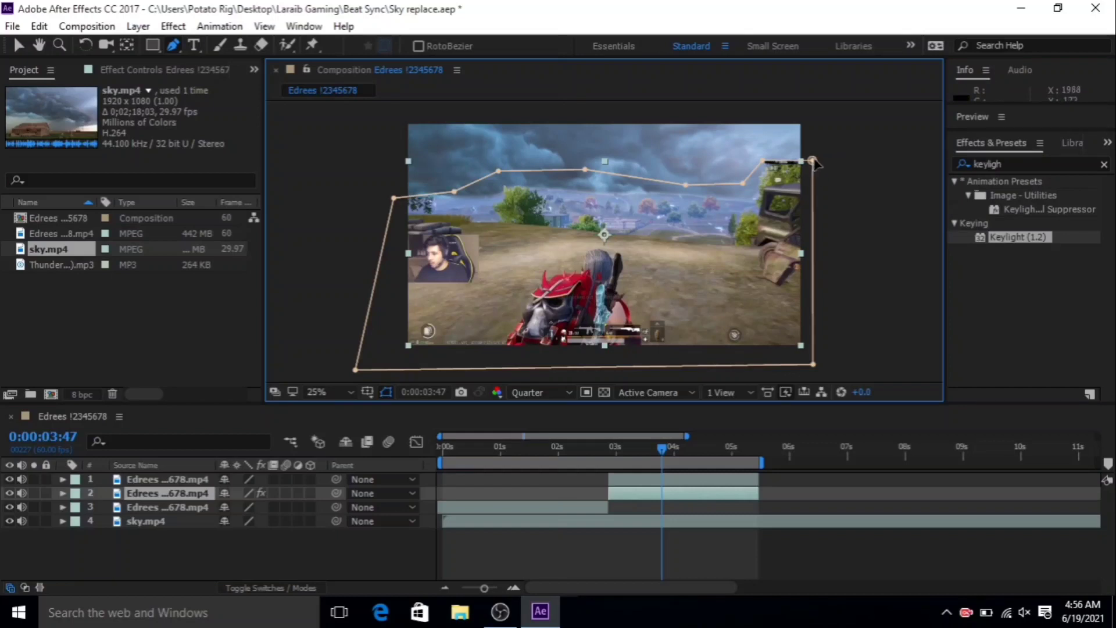
{"action": "mouse_move", "coordinate": [814, 162]}
{"action": "left_mouse_down"}
{"action": "mouse_move", "coordinate": [815, 172]}
{"action": "mouse_move", "coordinate": [761, 172]}
{"action": "left_mouse_up"}
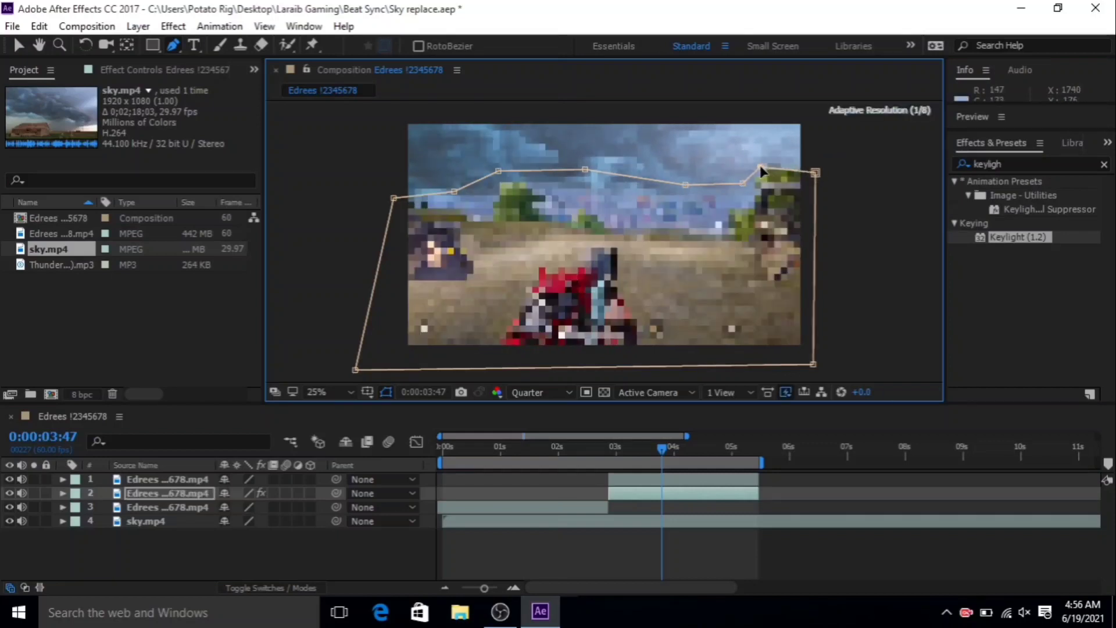
{"action": "left_click", "coordinate": [609, 565]}
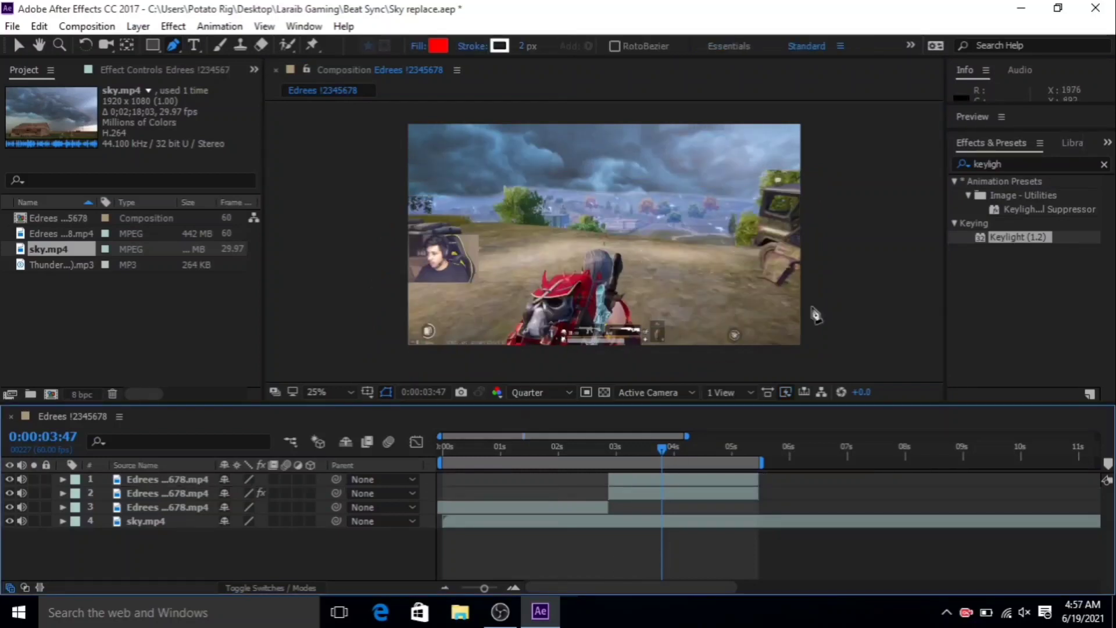